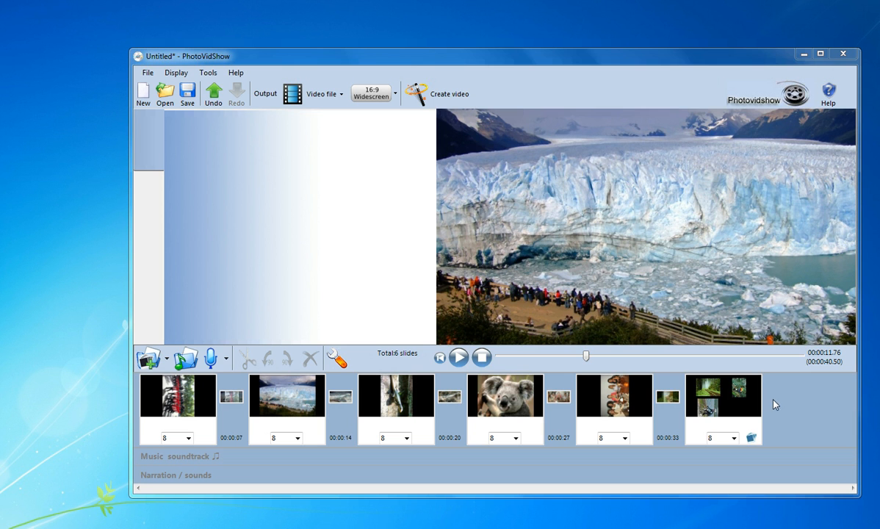
# Rotate the first slide, the marching guards photo, anticlockwise in 90-degree turns until it stands upright.
pyautogui.click(189, 409)
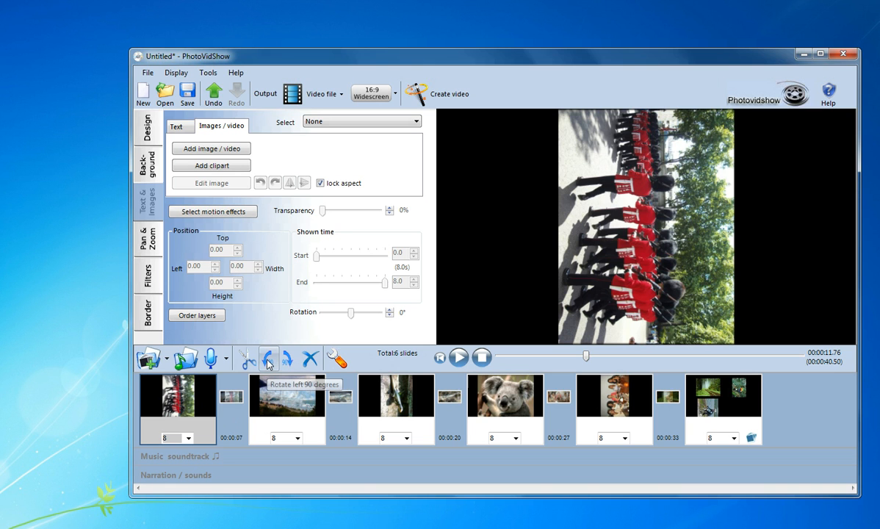
pyautogui.click(269, 360)
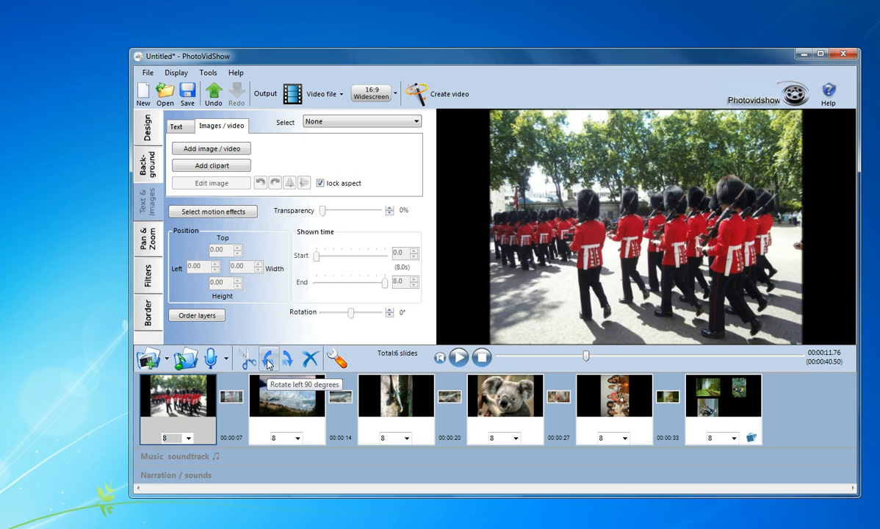
pyautogui.click(268, 360)
pyautogui.click(269, 359)
pyautogui.click(268, 360)
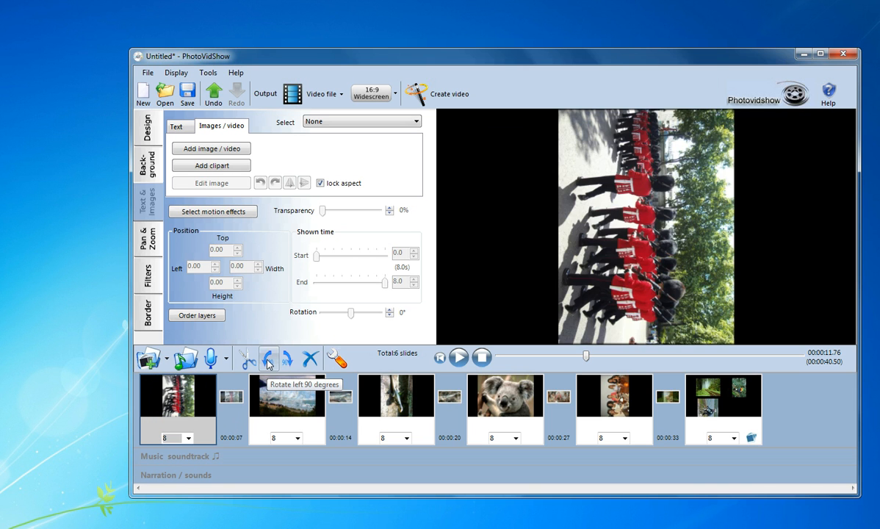
pyautogui.click(269, 359)
pyautogui.click(269, 361)
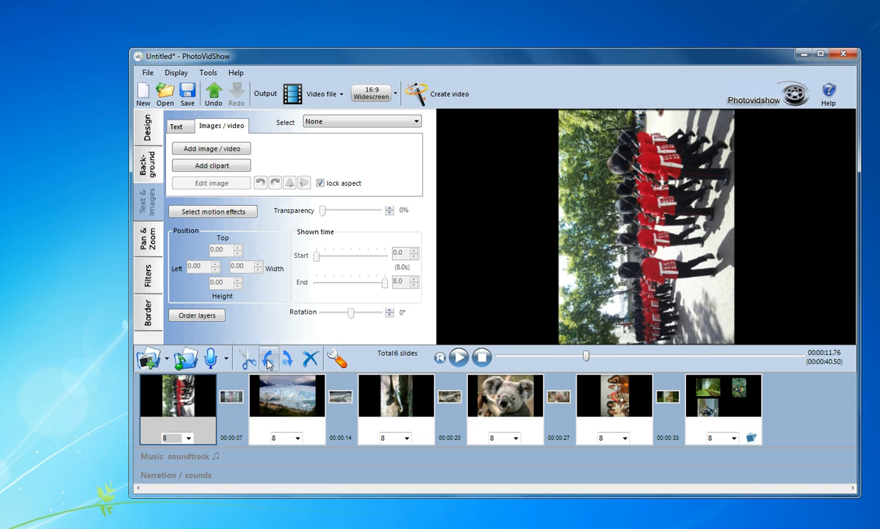
pyautogui.click(269, 361)
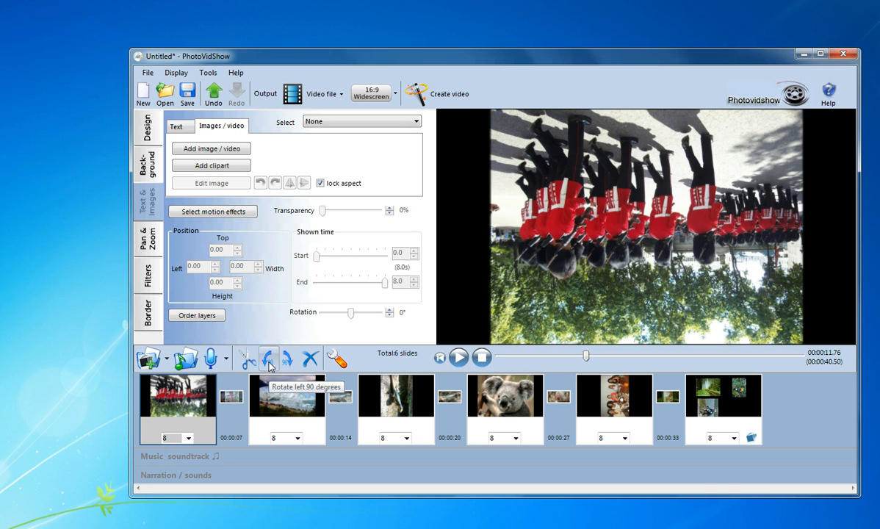
pyautogui.click(268, 360)
pyautogui.click(269, 360)
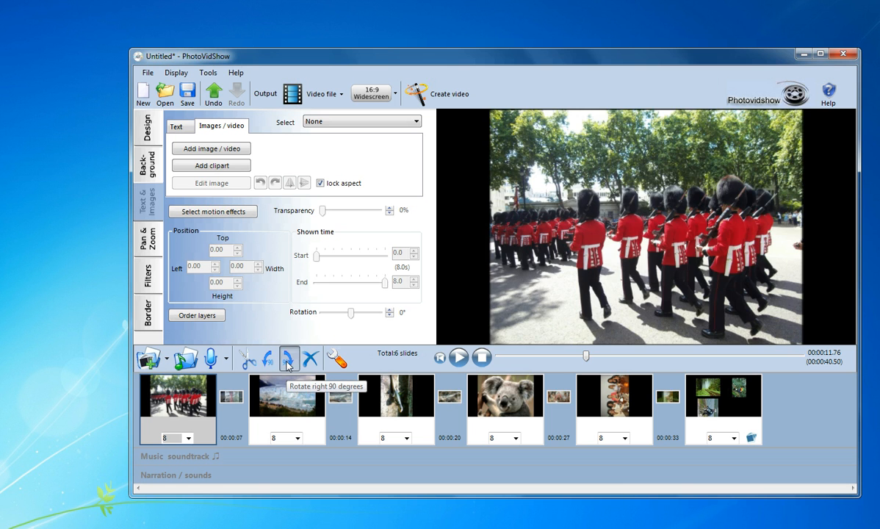
# Try repeated 90-degree clockwise turns on the guards slide and bring the photo back upright.
pyautogui.click(286, 360)
pyautogui.click(286, 360)
pyautogui.click(287, 359)
pyautogui.click(286, 360)
pyautogui.click(287, 359)
pyautogui.click(286, 359)
pyautogui.click(286, 359)
pyautogui.click(286, 360)
pyautogui.click(287, 360)
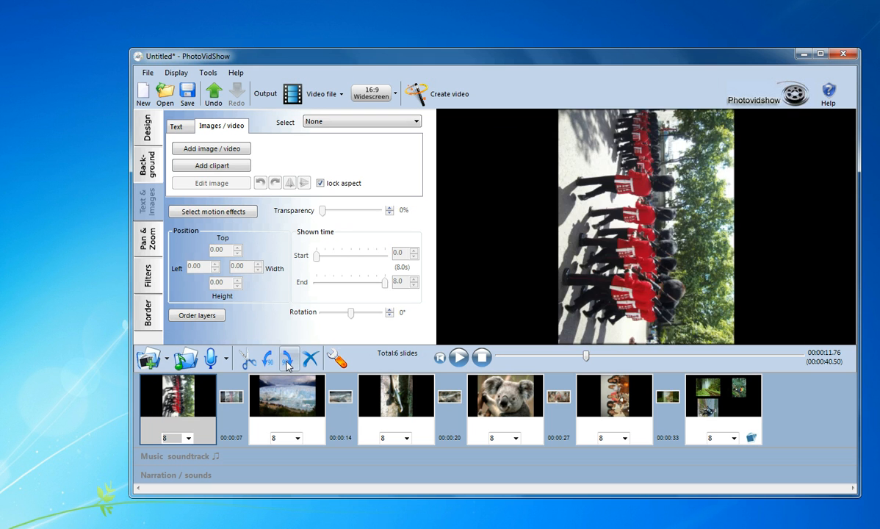
pyautogui.click(286, 360)
pyautogui.click(286, 360)
pyautogui.click(286, 360)
pyautogui.click(287, 359)
pyautogui.click(286, 360)
pyautogui.click(287, 360)
pyautogui.click(268, 362)
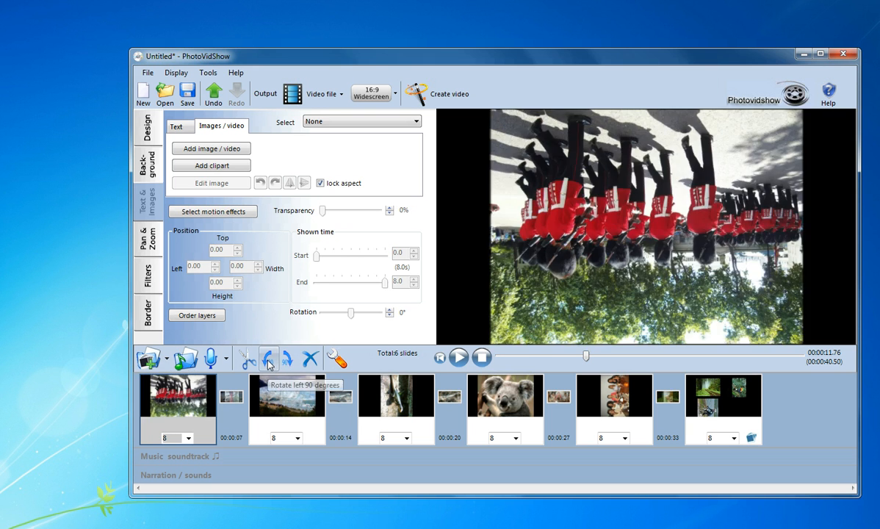
pyautogui.click(269, 363)
pyautogui.click(269, 362)
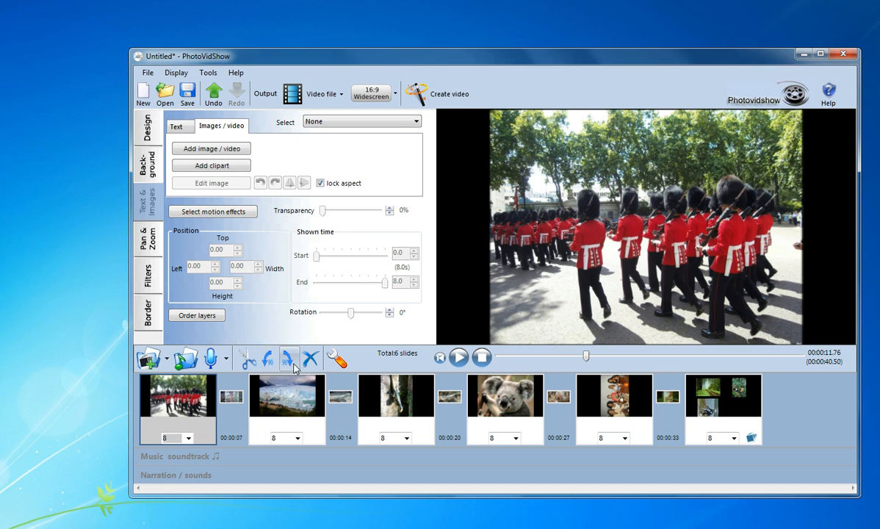
# Rotate the lizard slide 90 degrees anticlockwise and the slide of women at a table 90 degrees clockwise.
pyautogui.click(284, 405)
pyautogui.click(382, 408)
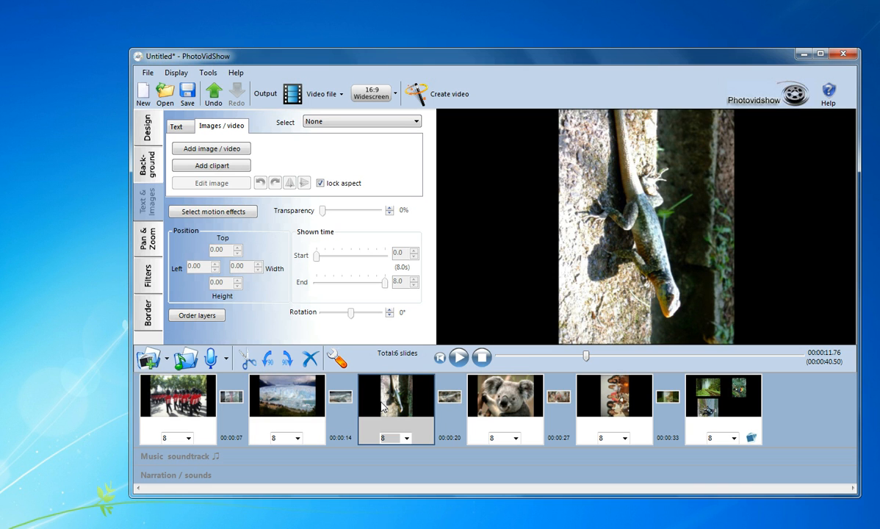
pyautogui.click(269, 361)
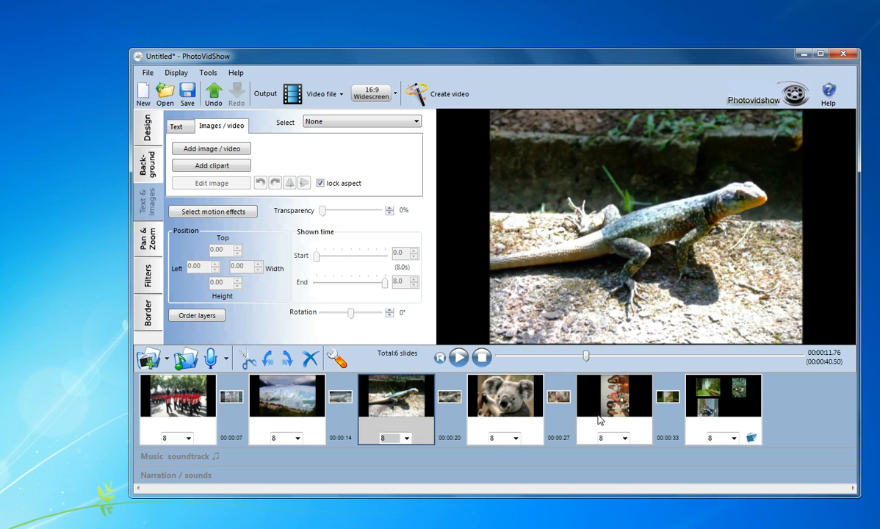
pyautogui.click(595, 420)
pyautogui.click(289, 360)
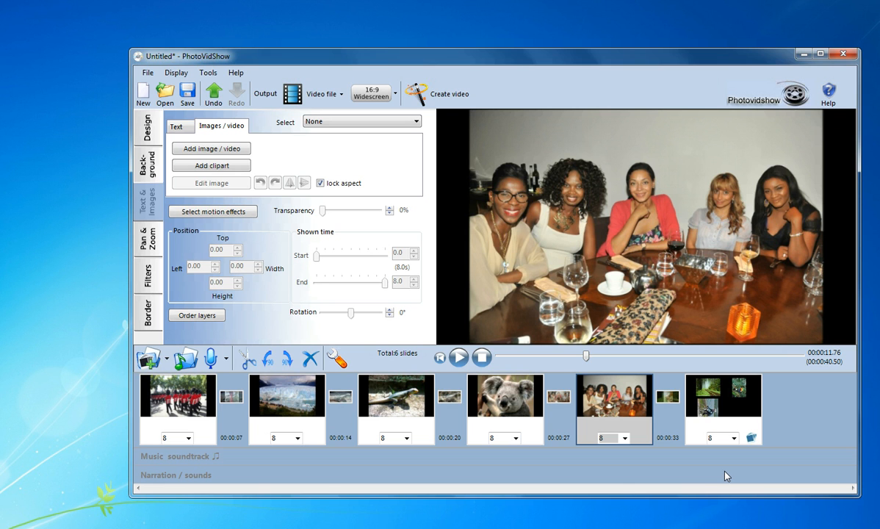
# Try the slide's own rotate commands on the women-at-a-table photo, return it to upright and deselect the slide.
pyautogui.rightClick(604, 402)
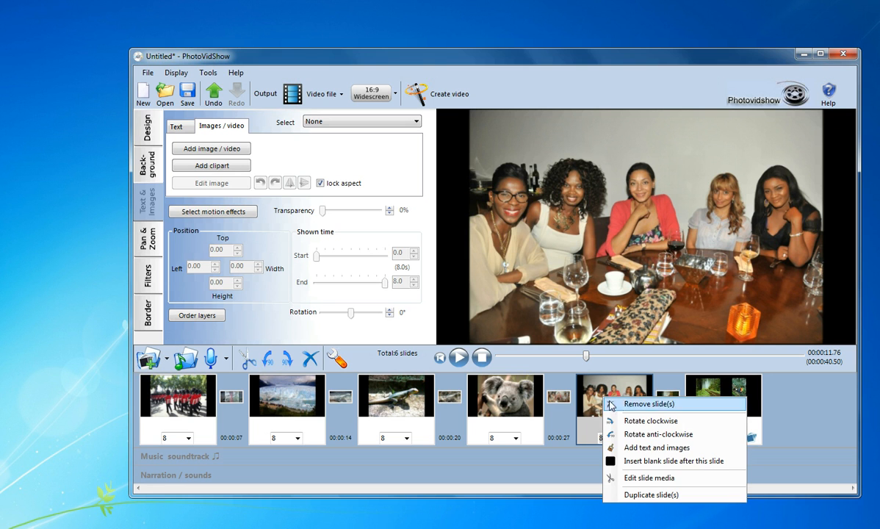
pyautogui.click(647, 433)
pyautogui.rightClick(624, 406)
pyautogui.click(651, 439)
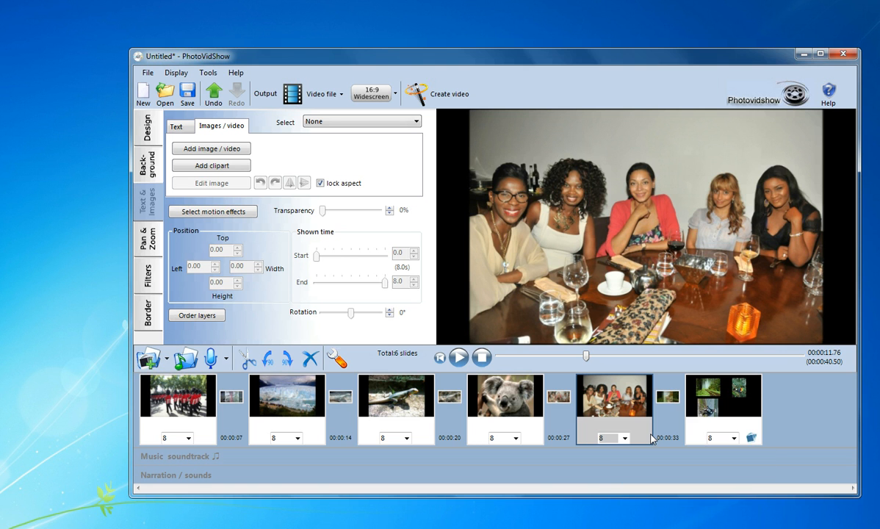
pyautogui.rightClick(608, 402)
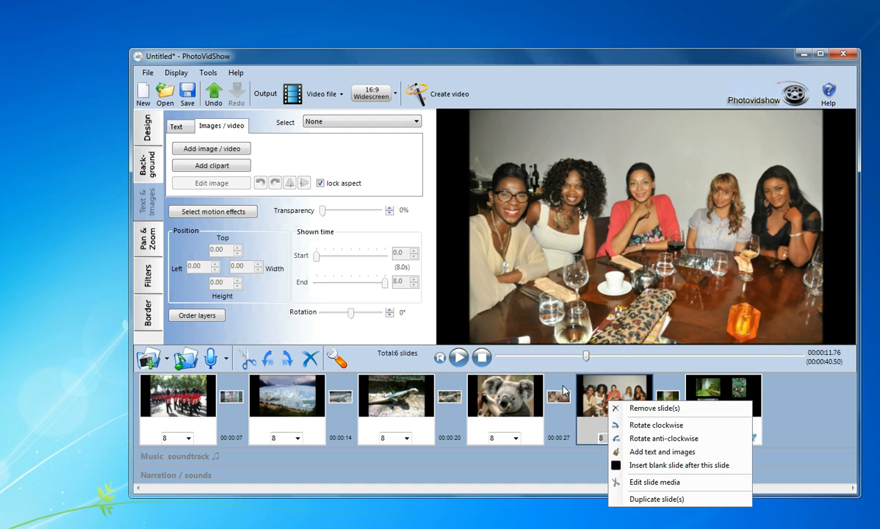
pyautogui.click(832, 426)
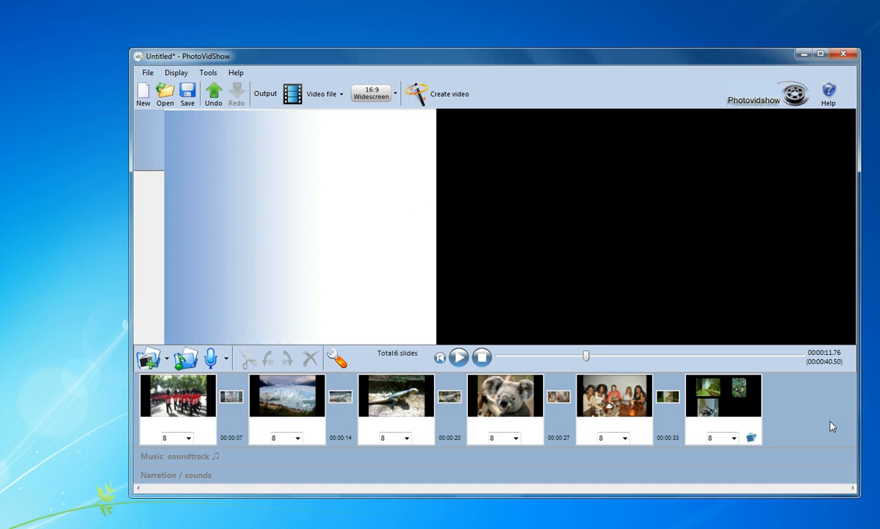
# Check which rotation commands are offered for the last slide, which holds three pictures, compared with single-photo slides.
pyautogui.click(726, 409)
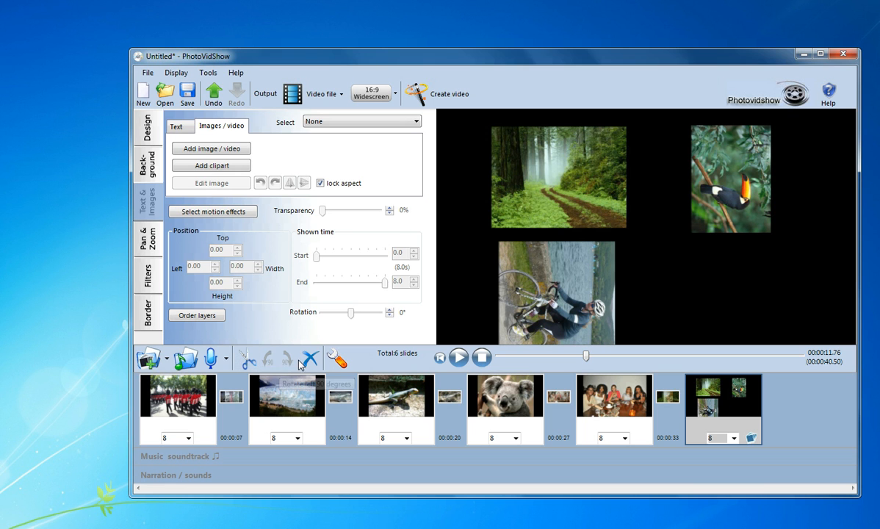
pyautogui.rightClick(712, 404)
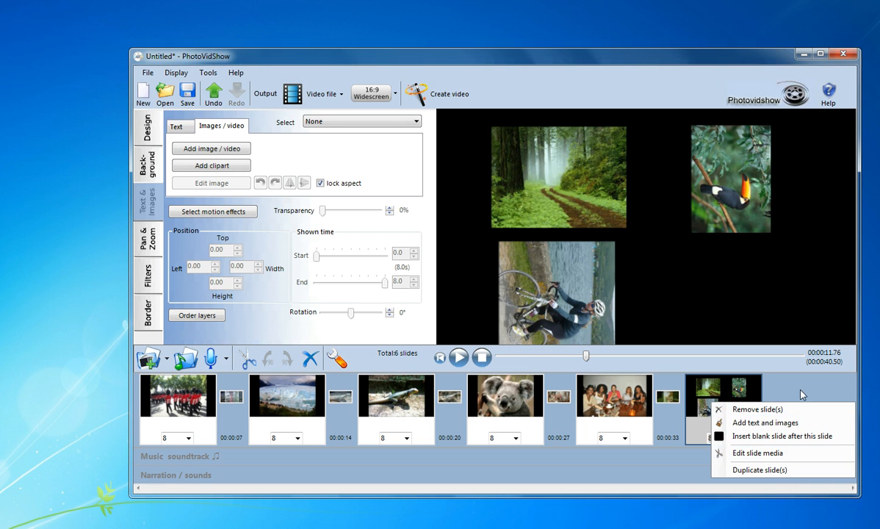
pyautogui.click(773, 422)
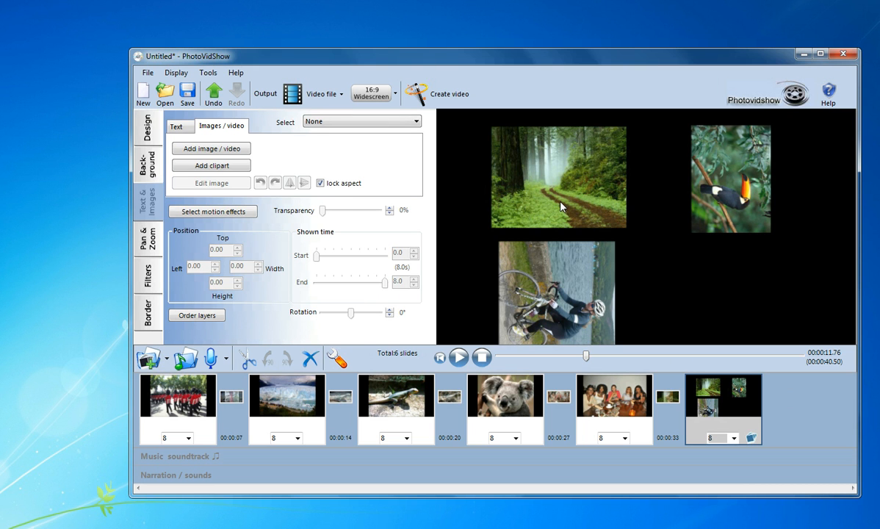
pyautogui.click(490, 376)
pyautogui.click(589, 378)
pyautogui.click(514, 400)
pyautogui.click(738, 400)
# Open the last slide's media for editing and rotate the toucan picture clockwise three times until it is upright.
pyautogui.rightClick(728, 404)
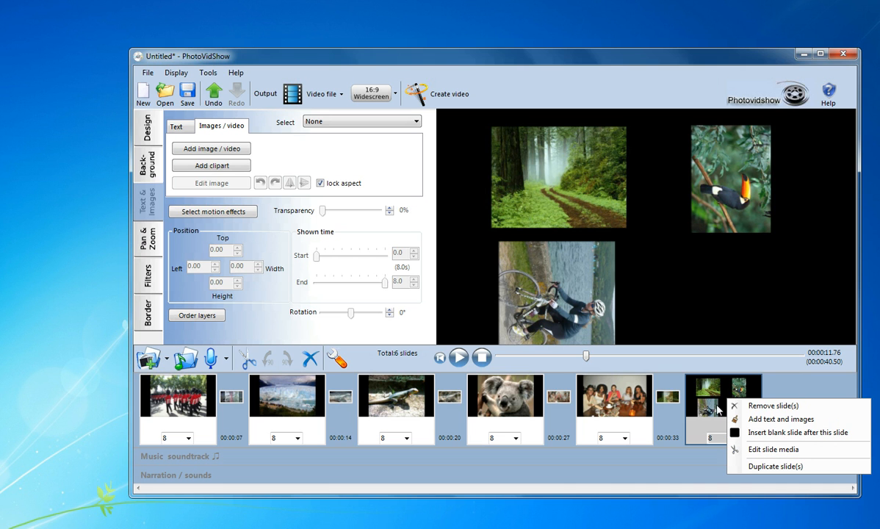
pyautogui.click(734, 449)
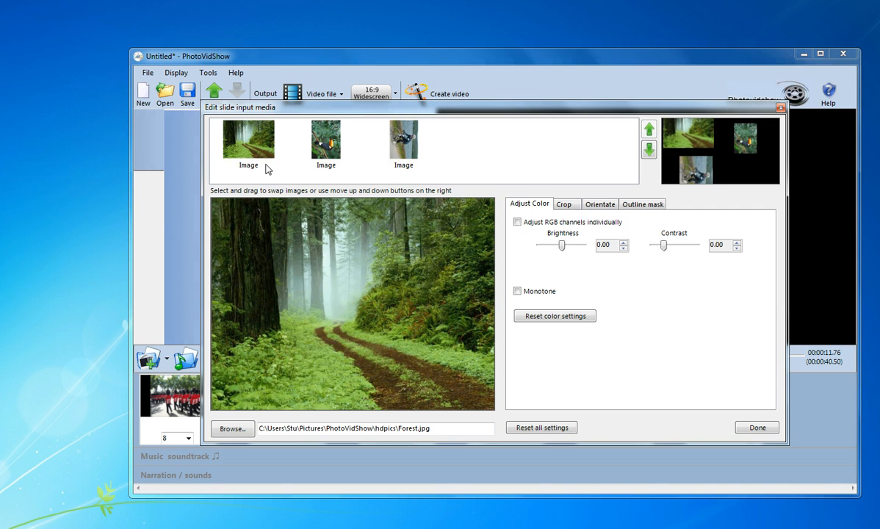
pyautogui.click(339, 153)
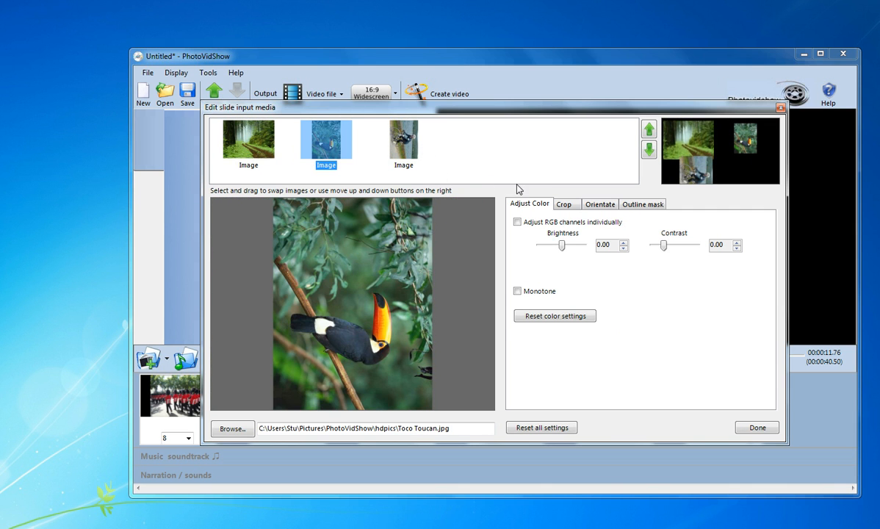
pyautogui.click(595, 207)
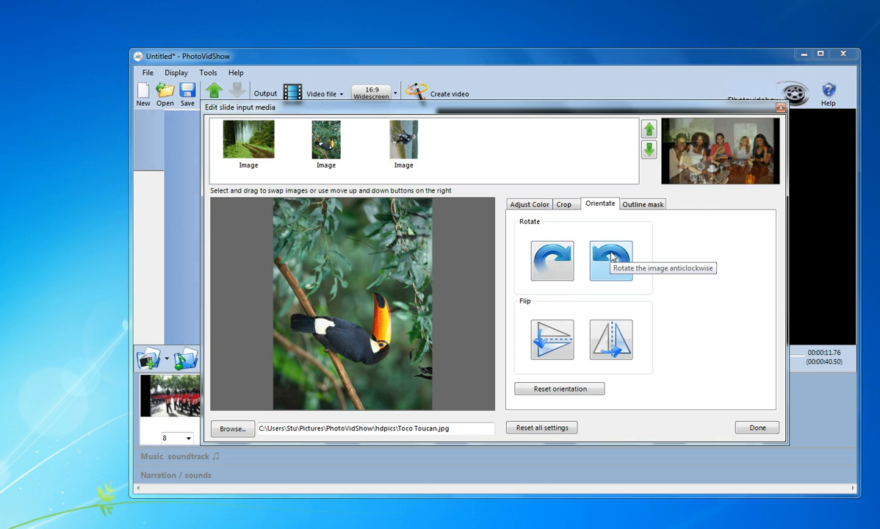
pyautogui.click(550, 257)
pyautogui.click(550, 257)
pyautogui.click(551, 257)
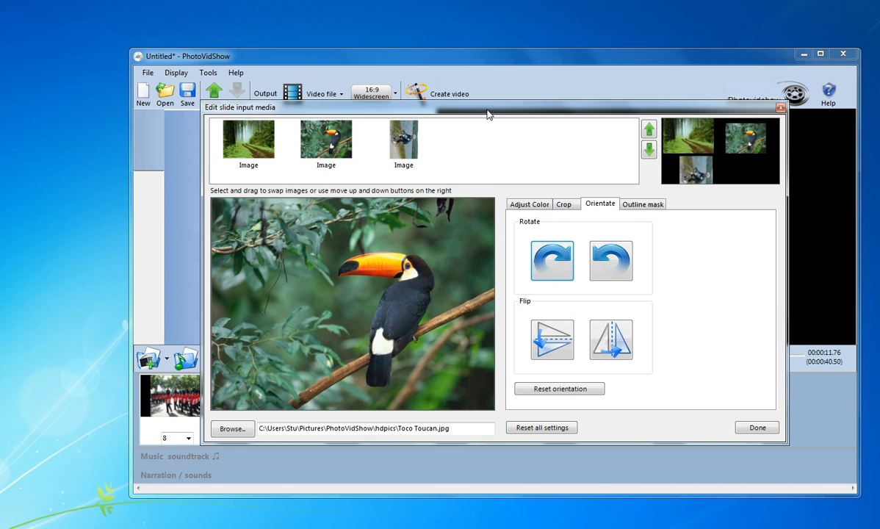
# Try flipping the toucan picture upside down and mirroring it left-to-right in the slide media editor.
pyautogui.moveTo(488, 108); pyautogui.dragTo(389, 125)
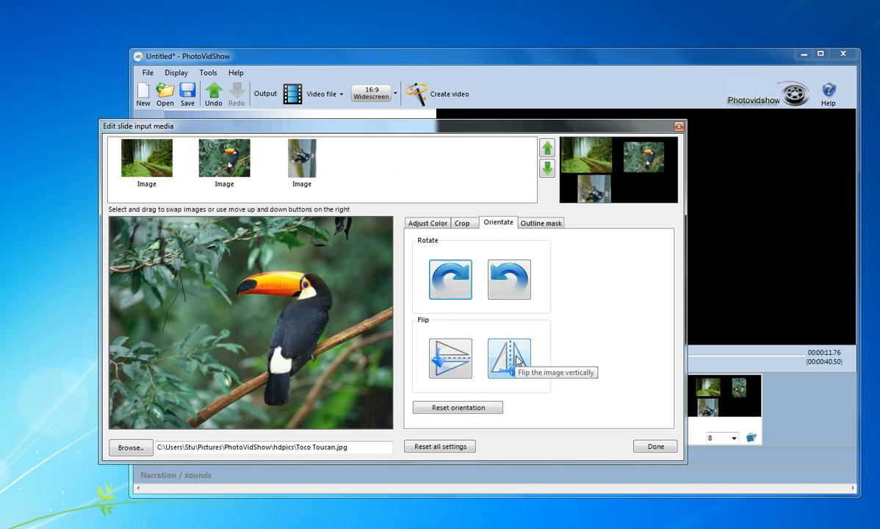
pyautogui.click(446, 356)
pyautogui.click(445, 355)
pyautogui.click(444, 355)
pyautogui.click(444, 355)
pyautogui.click(503, 358)
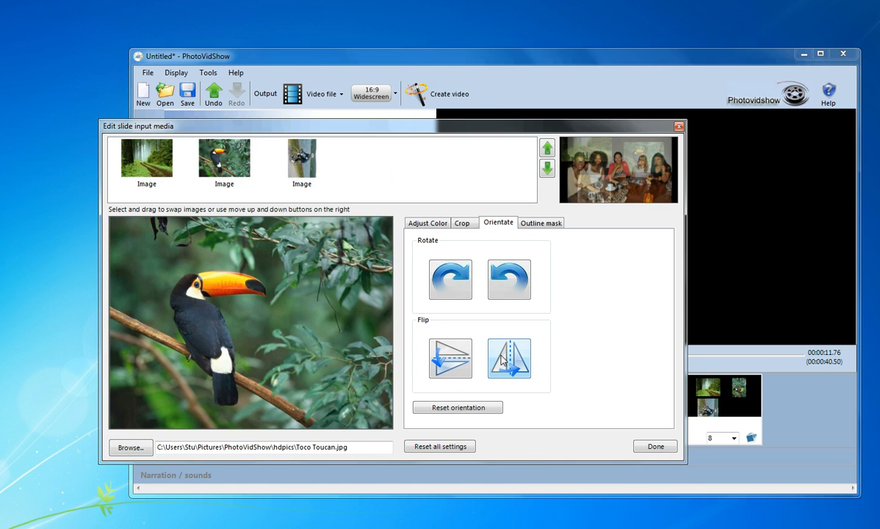
pyautogui.click(502, 359)
pyautogui.click(502, 358)
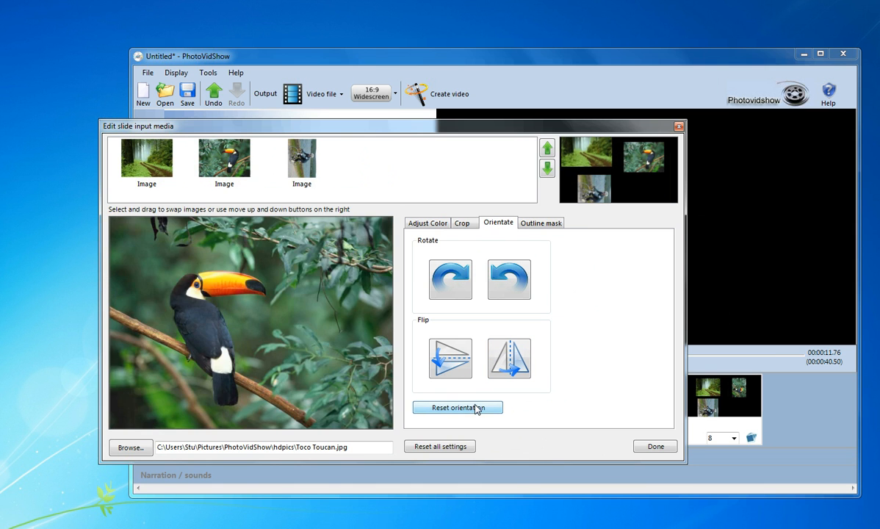
# Reset the toucan picture's orientation and finish editing the slide media.
pyautogui.click(477, 407)
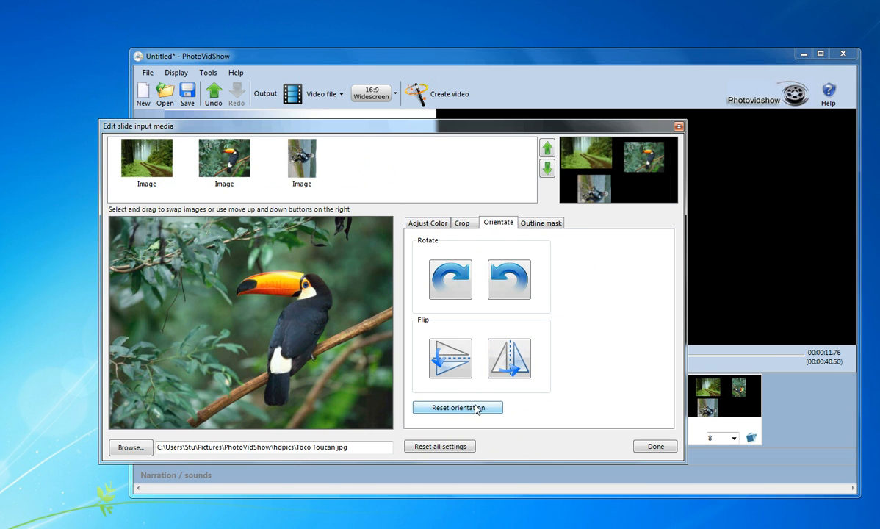
pyautogui.click(656, 448)
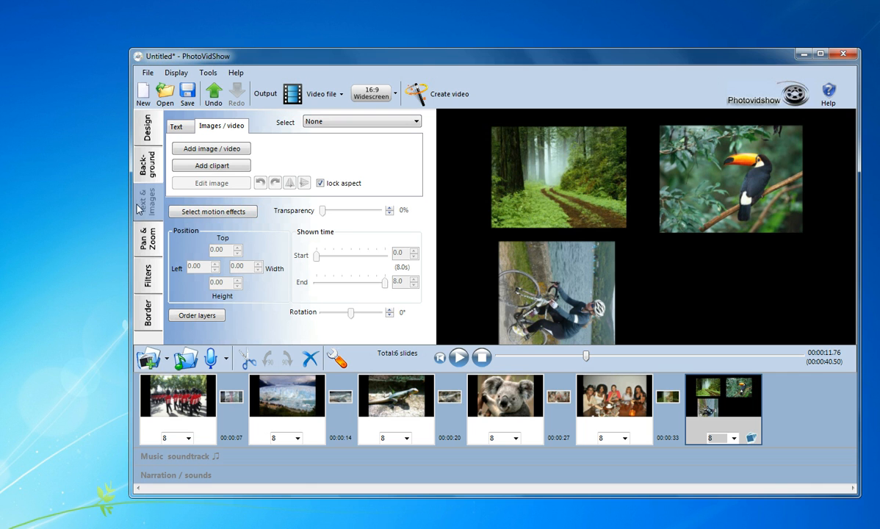
# Rotate the cyclist picture on the last slide clockwise three times until upright and mirror it left-to-right.
pyautogui.click(512, 290)
pyautogui.moveTo(514, 280)
pyautogui.mouseDown()
pyautogui.moveTo(536, 281)
pyautogui.moveTo(517, 280)
pyautogui.mouseUp()
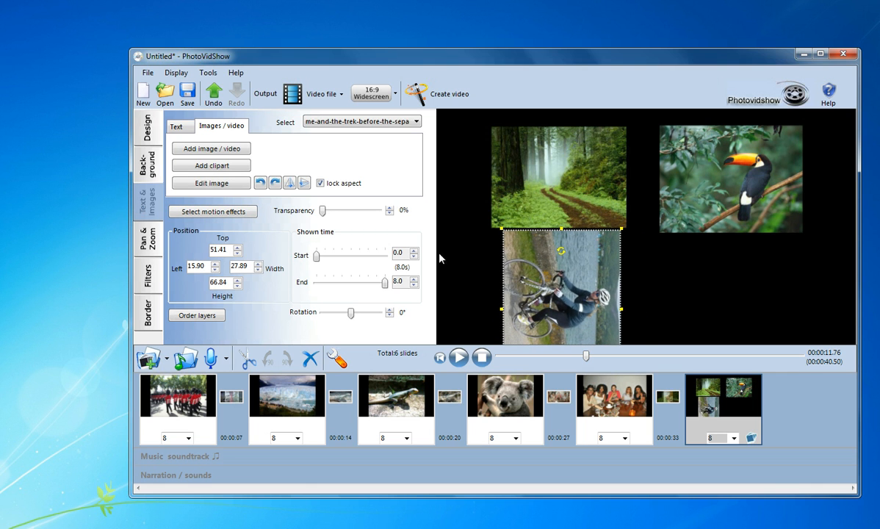
pyautogui.click(276, 184)
pyautogui.click(276, 183)
pyautogui.click(276, 183)
pyautogui.click(291, 184)
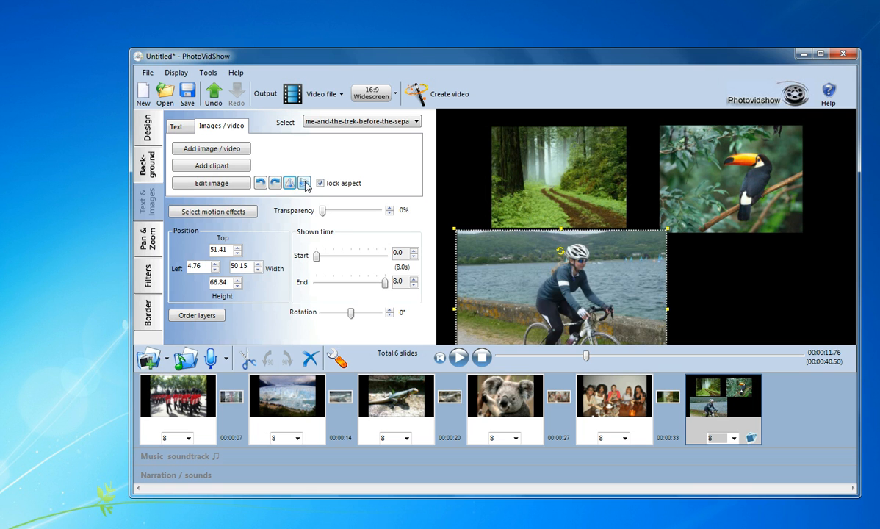
# Try flipping the cyclist picture upside down and back again.
pyautogui.click(306, 184)
pyautogui.click(306, 185)
pyautogui.click(306, 185)
pyautogui.click(306, 185)
# Move the cyclist picture up over the forest picture and rotate it clockwise through a full turn.
pyautogui.moveTo(571, 303); pyautogui.dragTo(587, 246)
pyautogui.click(276, 183)
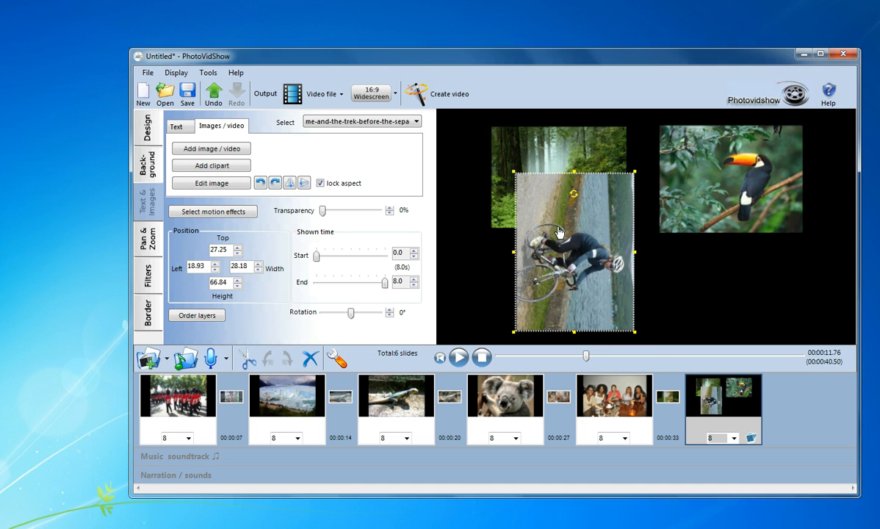
pyautogui.moveTo(524, 217); pyautogui.dragTo(506, 209)
pyautogui.moveTo(598, 251); pyautogui.dragTo(586, 255)
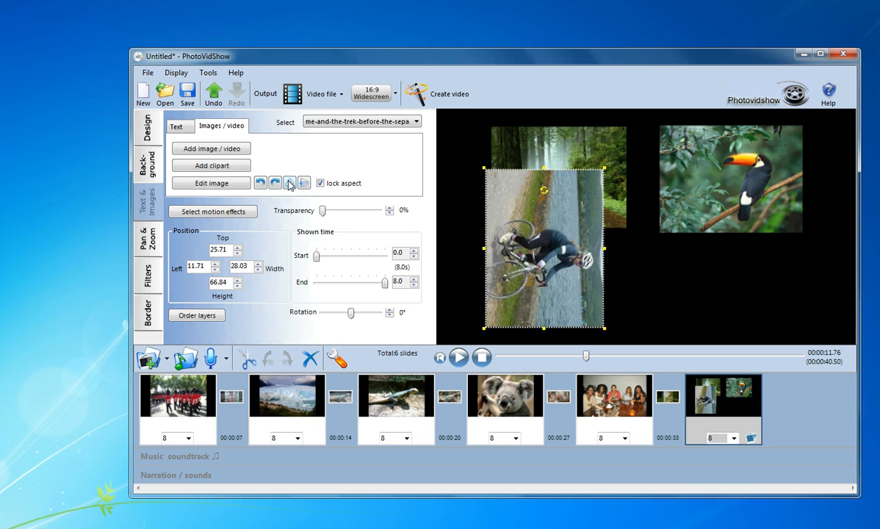
pyautogui.click(276, 184)
pyautogui.click(276, 184)
pyautogui.click(276, 183)
# Shift the cyclist picture toward the toucan picture and try flipping it in both directions.
pyautogui.moveTo(477, 219); pyautogui.dragTo(570, 219)
pyautogui.click(306, 183)
pyautogui.click(307, 185)
pyautogui.click(290, 183)
pyautogui.click(290, 183)
pyautogui.click(305, 183)
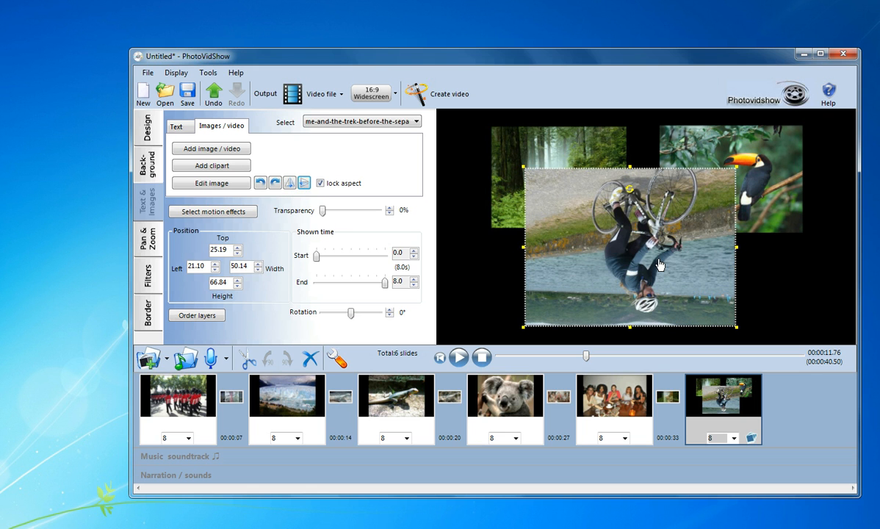
# Restore the cyclist picture to upright and shrink it to about 27 wide by 36 high, placed below the forest picture.
pyautogui.click(289, 183)
pyautogui.moveTo(735, 325); pyautogui.dragTo(590, 305)
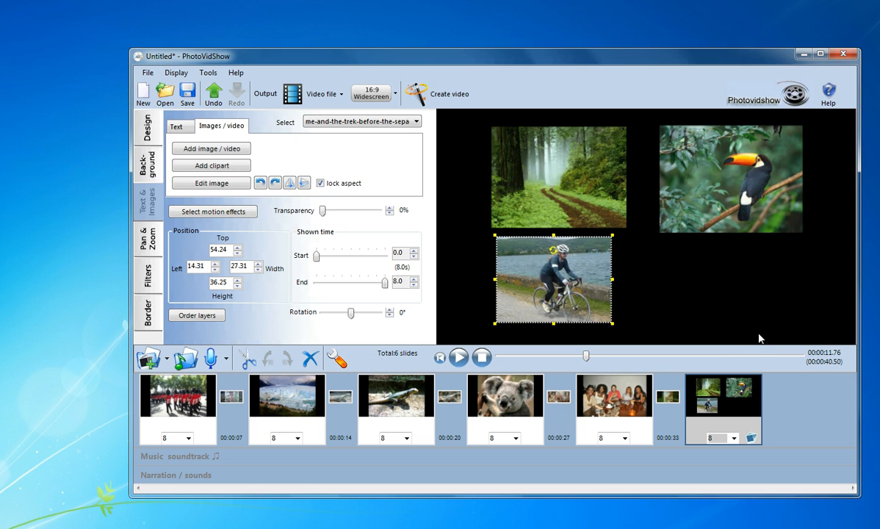